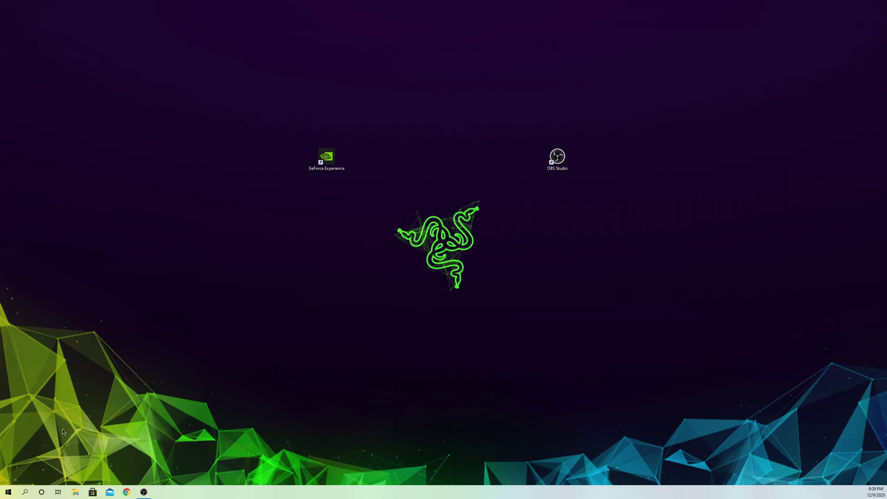
Search Windows for DEV and launch Device Manager from the best match.
{"action": "left_click", "coordinate": [26, 492]}
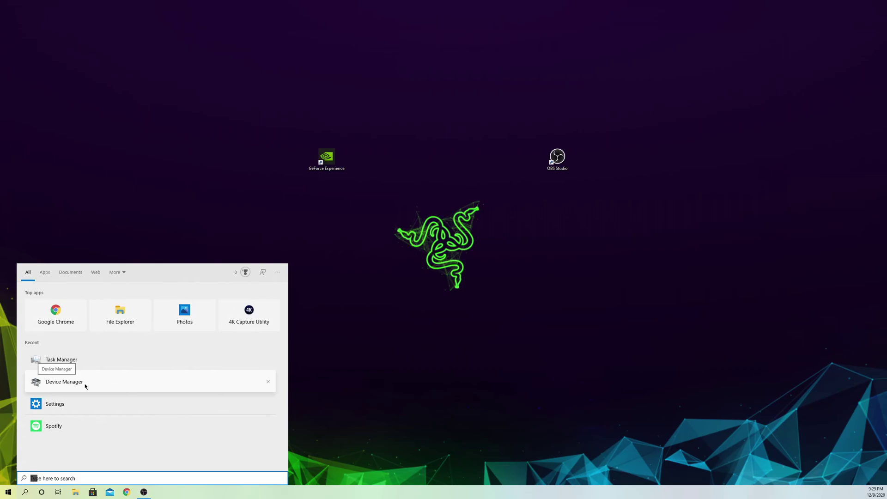
{"action": "type", "text": "DEV"}
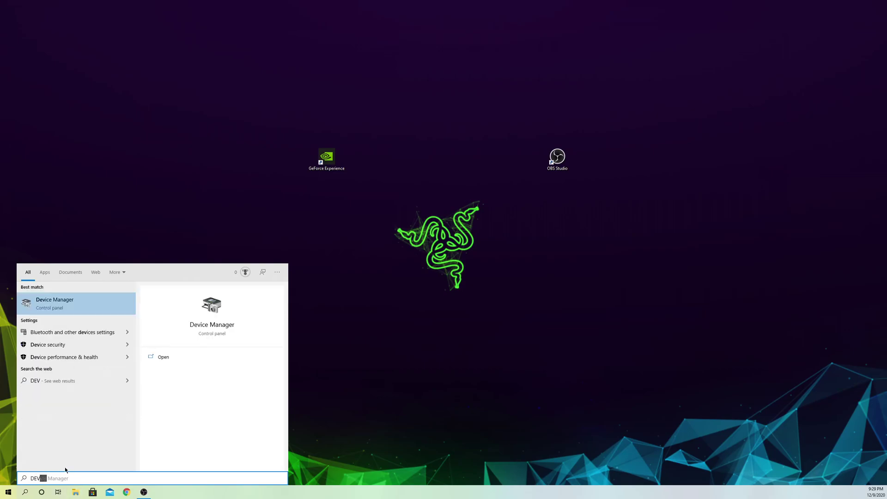
{"action": "left_click", "coordinate": [94, 307]}
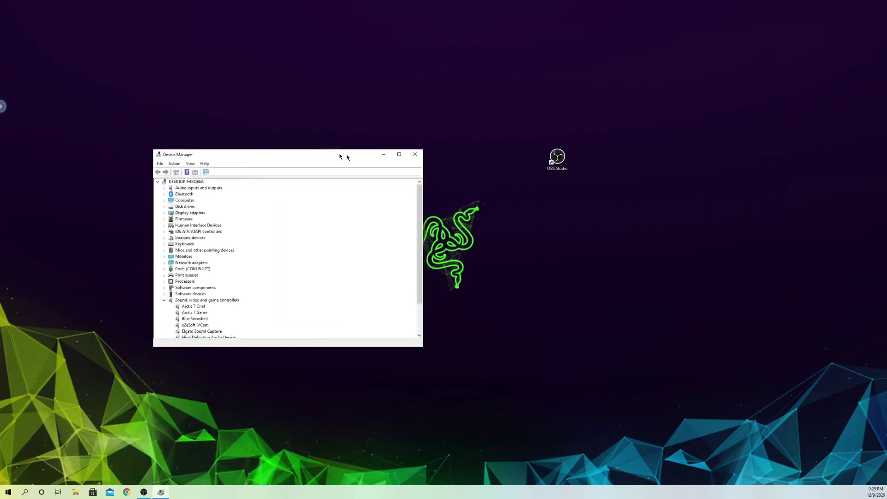
Open the properties of the NVIDIA GeForce RTX 2080 SUPER under Display adapters.
{"action": "left_click_drag", "start_coordinate": [380, 159], "coordinate": [483, 97]}
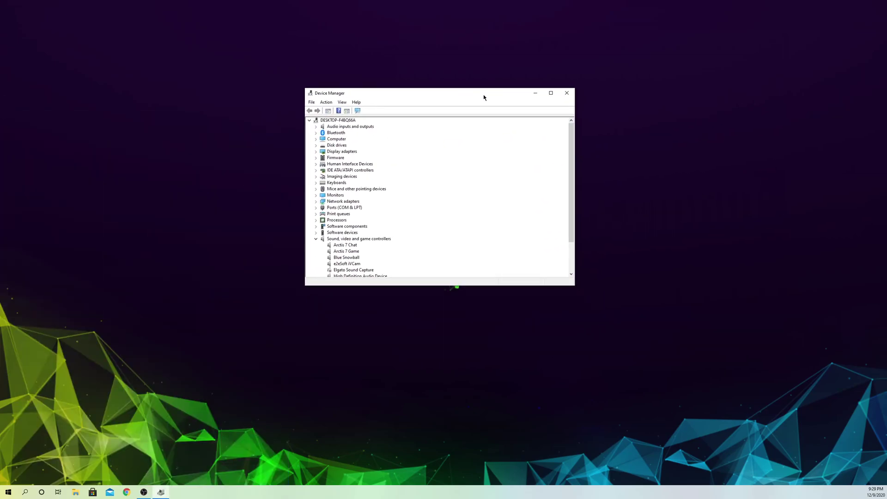
{"action": "left_click", "coordinate": [342, 154]}
{"action": "double_click", "coordinate": [341, 152]}
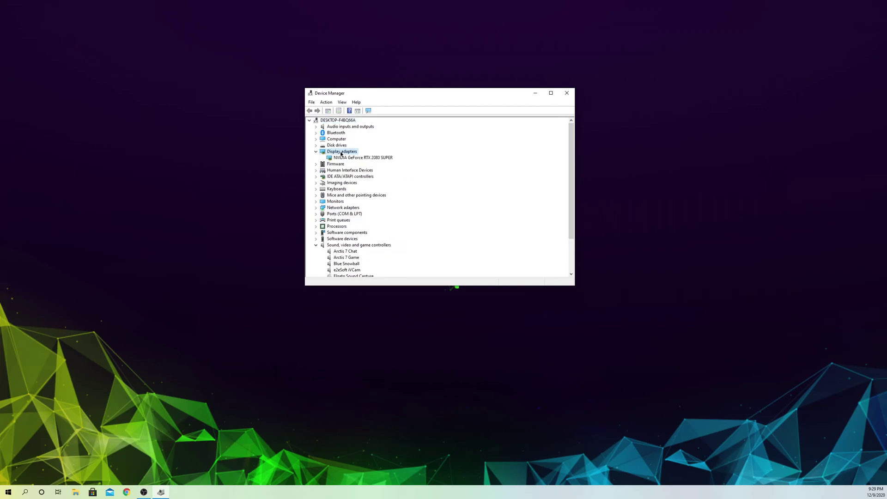
{"action": "left_click", "coordinate": [347, 159]}
{"action": "double_click", "coordinate": [348, 158]}
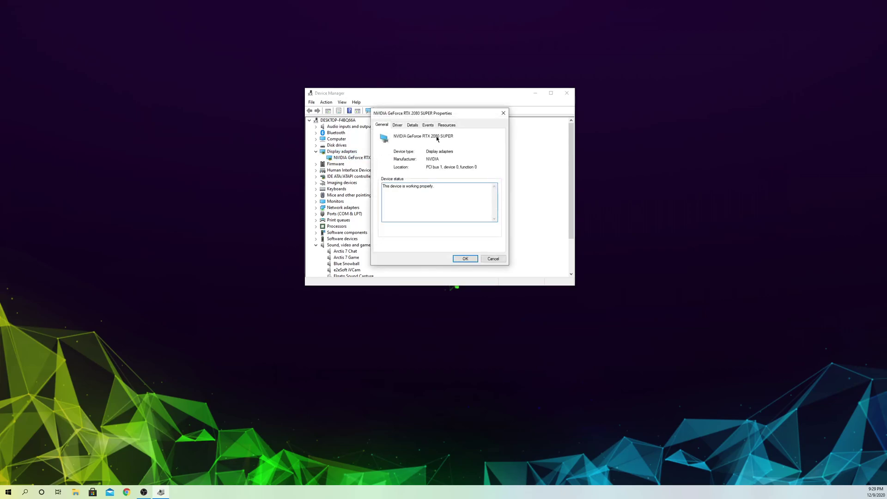
Check the card's driver, cancel the update wizard, then close the properties and Device Manager.
{"action": "left_click", "coordinate": [401, 126]}
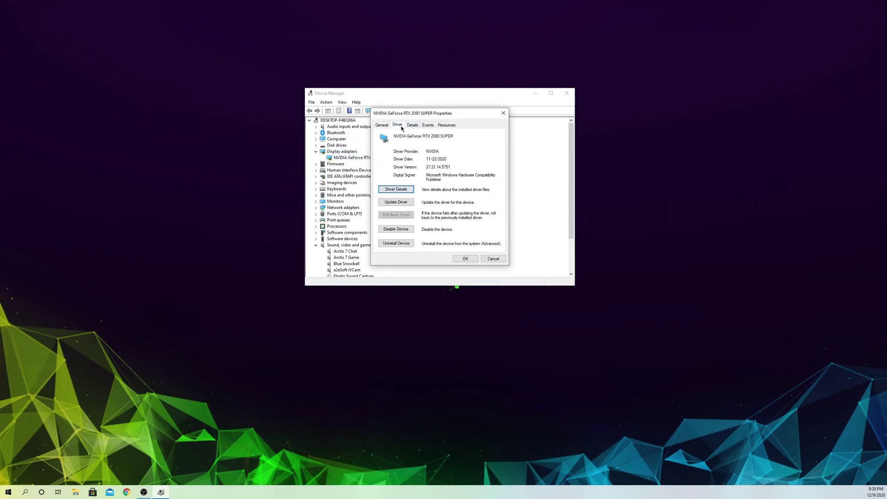
{"action": "left_click", "coordinate": [395, 203]}
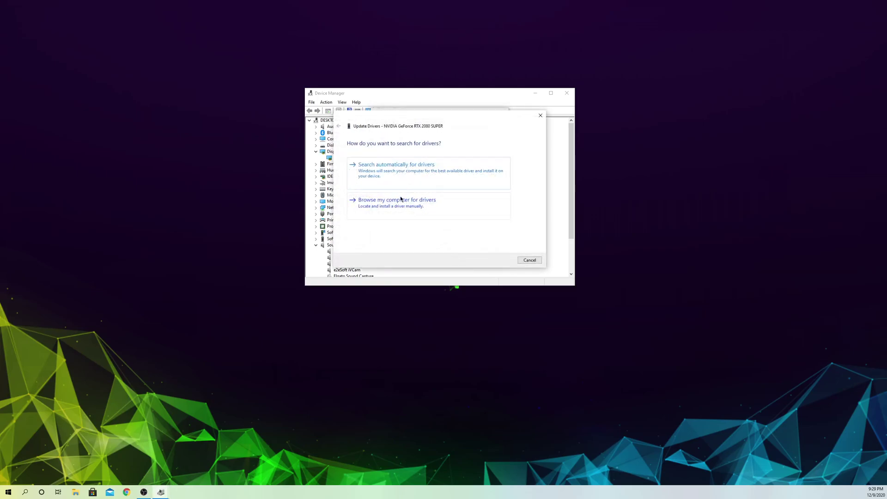
{"action": "left_click", "coordinate": [539, 116]}
{"action": "left_click", "coordinate": [503, 113]}
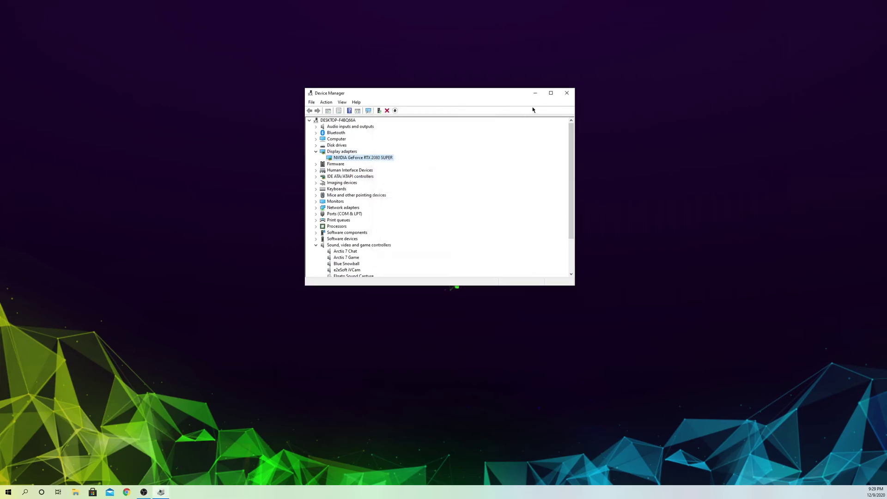
{"action": "left_click", "coordinate": [566, 93]}
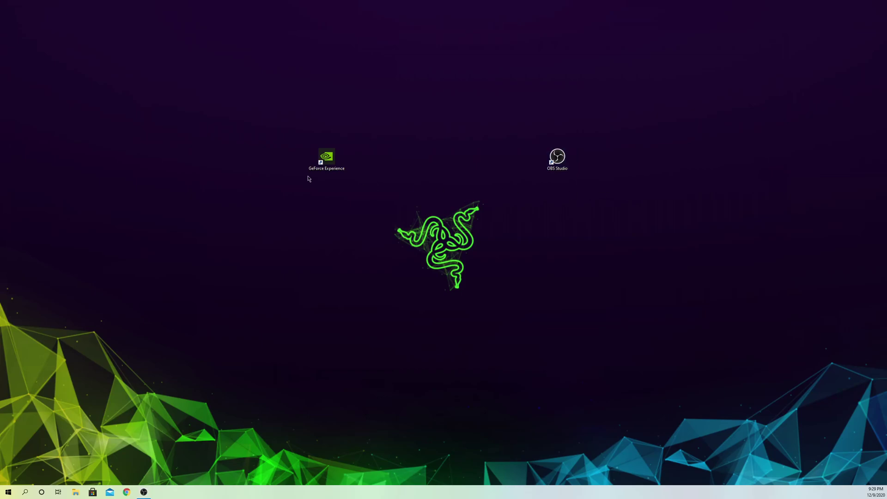
{"action": "double_click", "coordinate": [334, 160]}
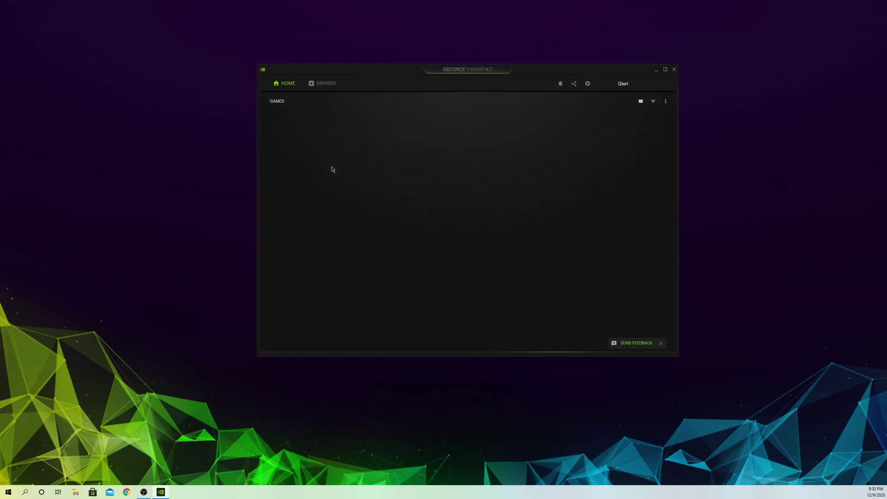
{"action": "left_click", "coordinate": [337, 85]}
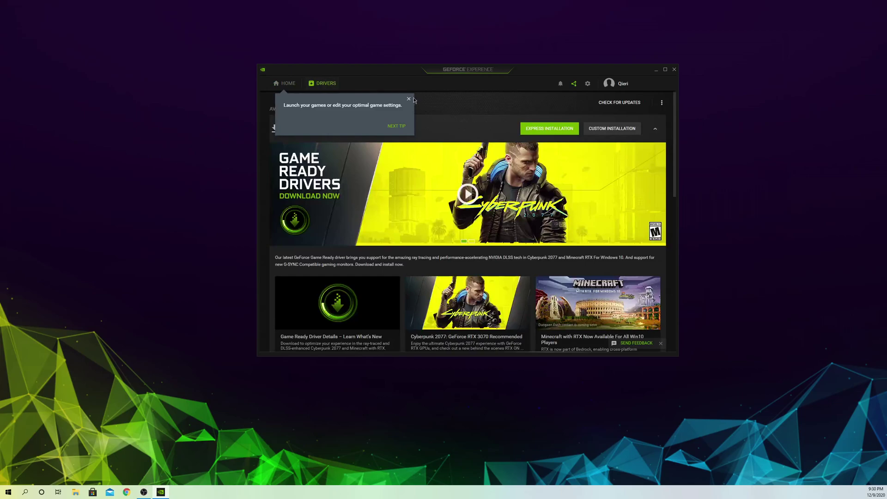
{"action": "left_click", "coordinate": [614, 107]}
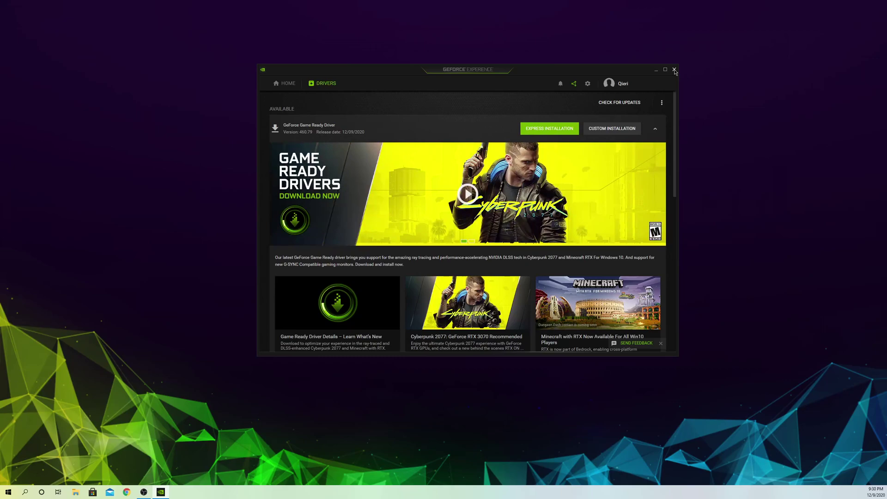
{"action": "left_click", "coordinate": [675, 70]}
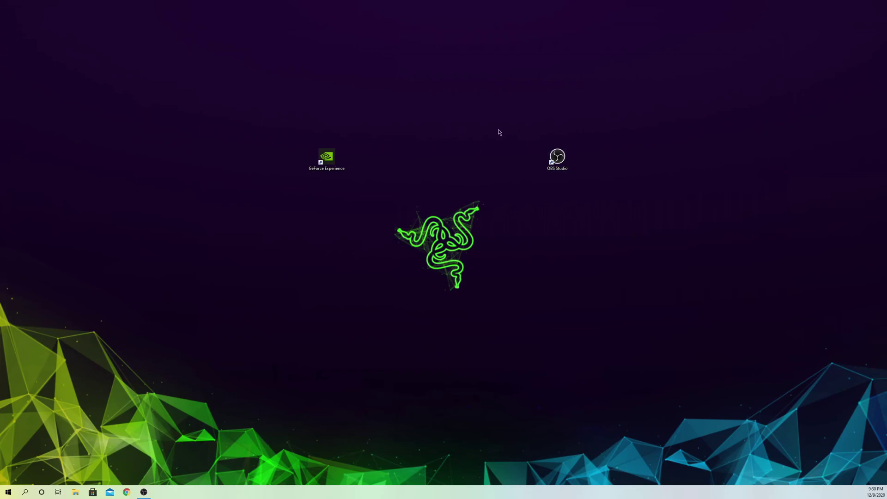
Bring up the Windows search panel showing top and recent apps.
{"action": "left_click", "coordinate": [26, 493]}
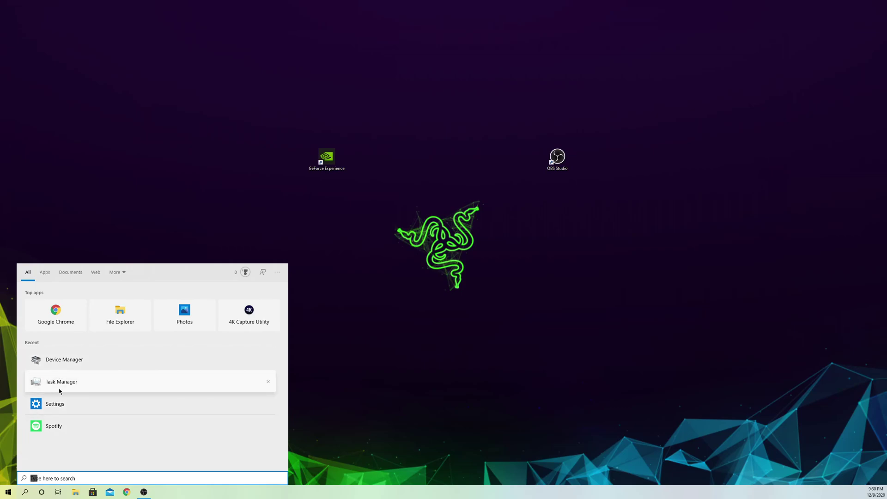
Launch Task Manager, review memory usage (7.2 of 31.9 GB) under Performance, then close it.
{"action": "left_click", "coordinate": [100, 385]}
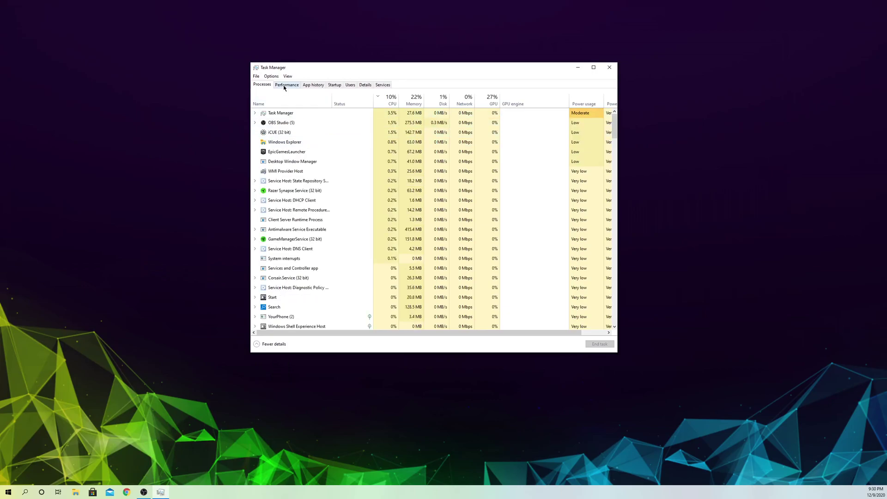
{"action": "left_click", "coordinate": [286, 86]}
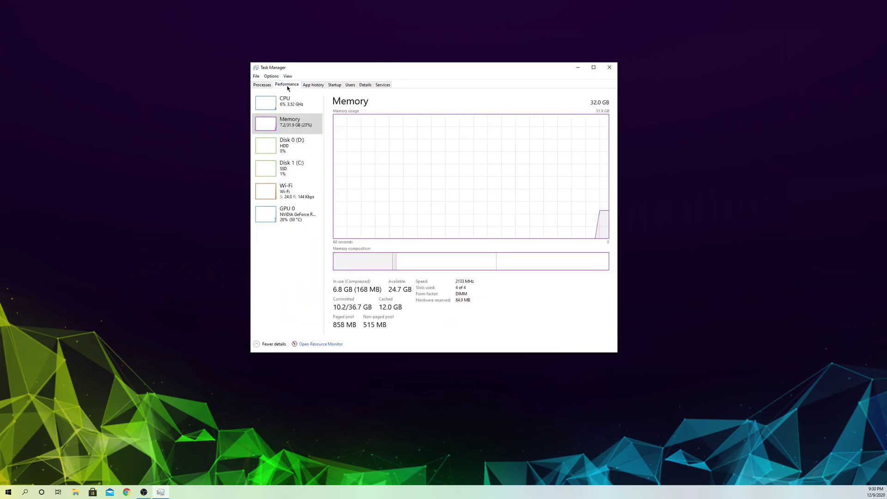
{"action": "left_click", "coordinate": [298, 129]}
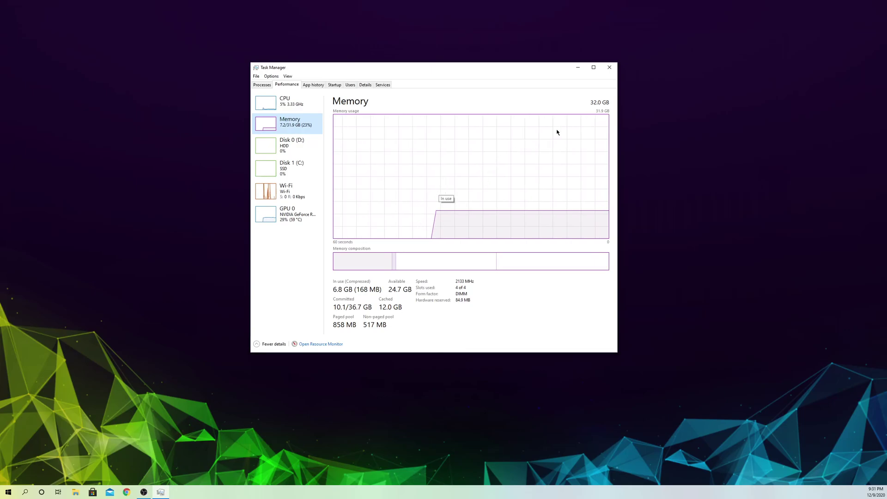
{"action": "left_click", "coordinate": [609, 68]}
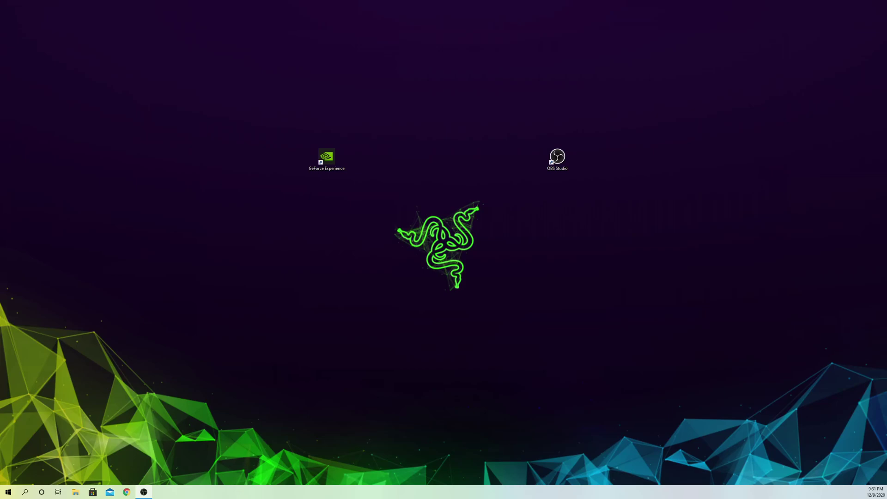
Dismiss the search panel and bring up the desktop's right-click menu.
{"action": "left_click", "coordinate": [25, 491]}
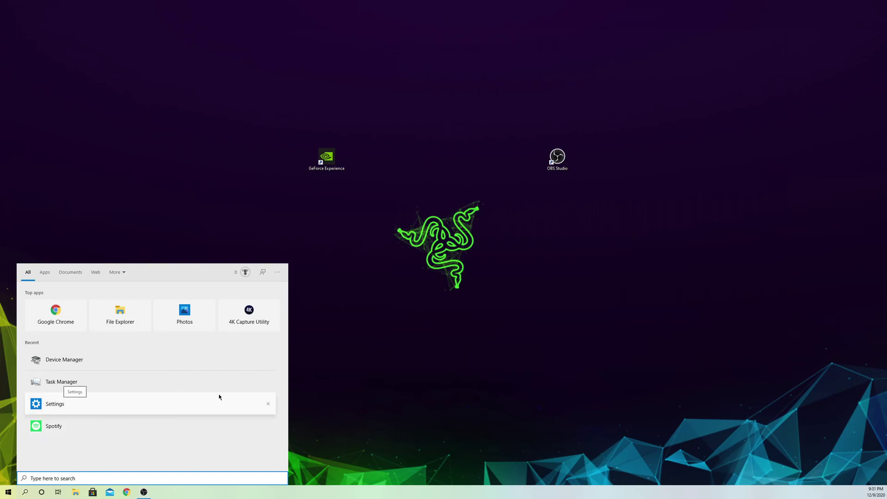
{"action": "left_click", "coordinate": [386, 331]}
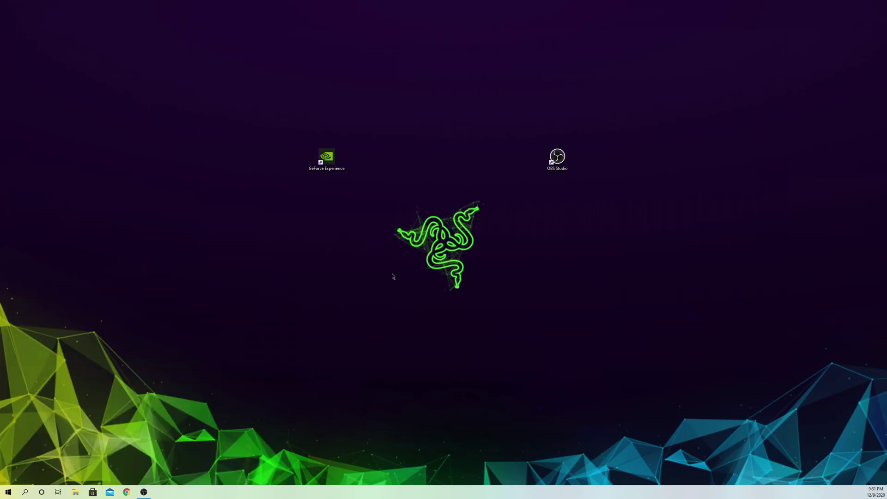
{"action": "right_click", "coordinate": [399, 102]}
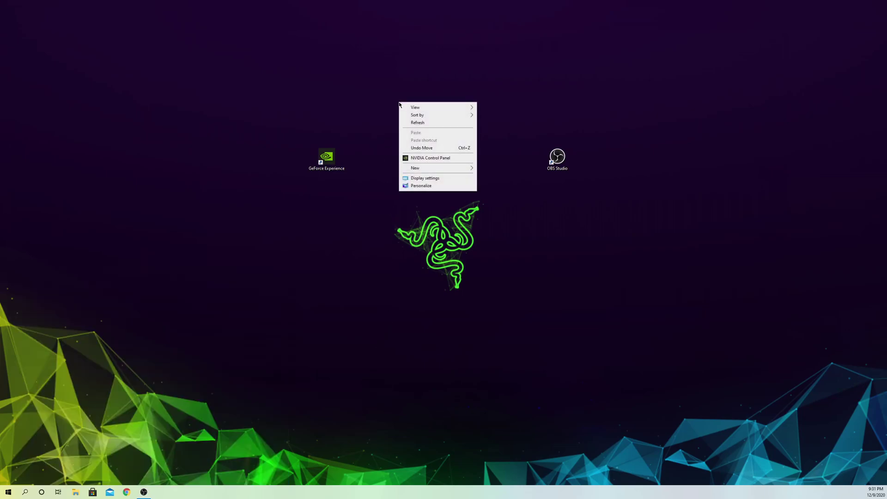
Go to Display settings and then to the Graphics settings page.
{"action": "left_click", "coordinate": [449, 178]}
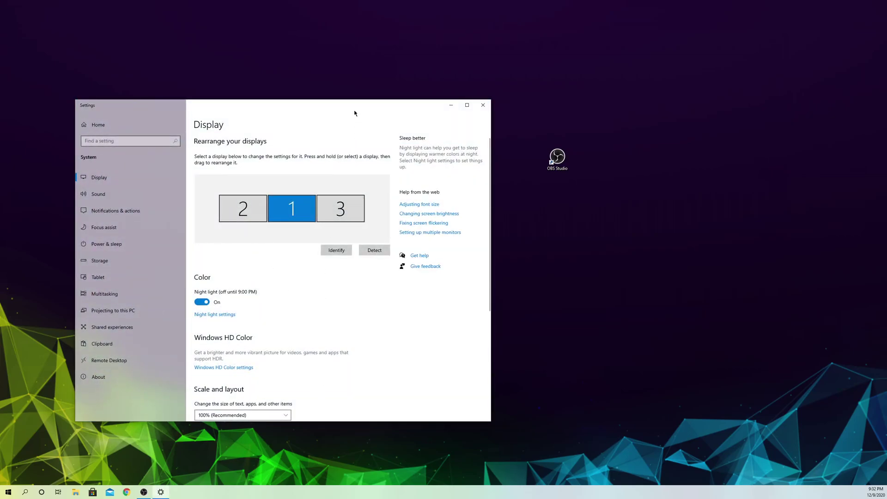
{"action": "left_click_drag", "start_coordinate": [355, 113], "coordinate": [402, 1]}
{"action": "scroll", "coordinate": [333, 272], "scroll_direction": "down", "scroll_amount": 1}
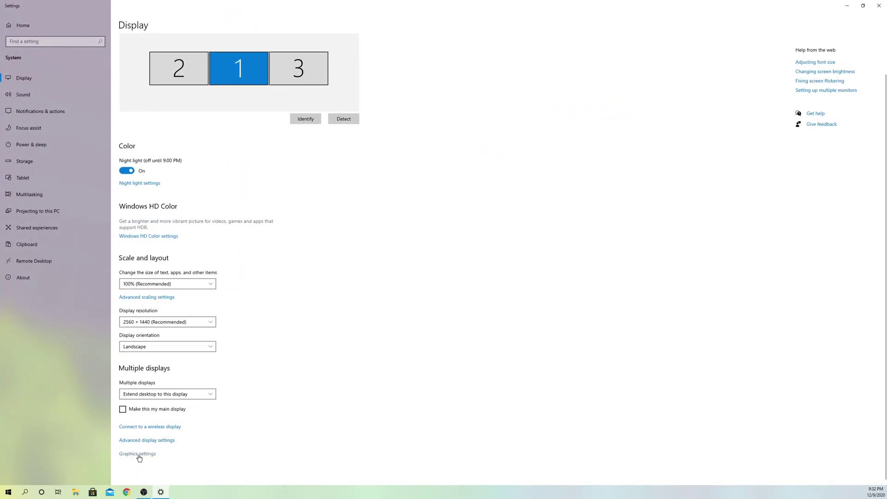
{"action": "left_click", "coordinate": [138, 454]}
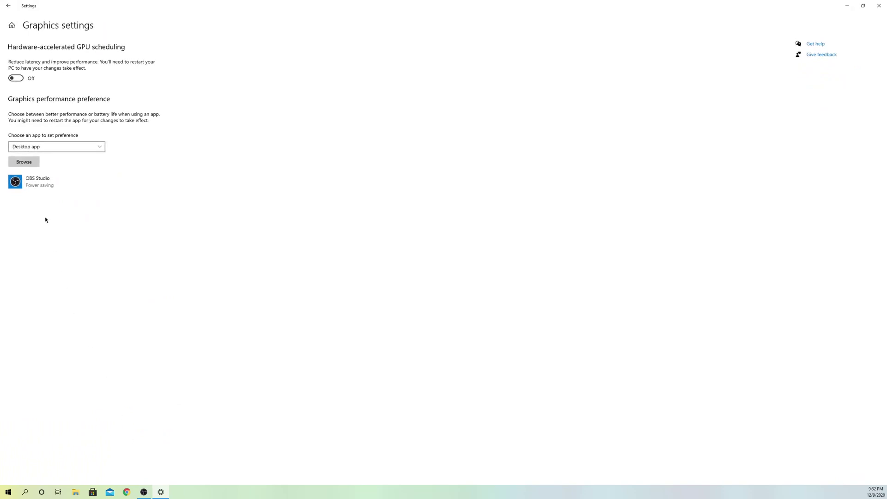
Remove the OBS Studio entry from the preference list, keeping Desktop app as app type.
{"action": "left_click", "coordinate": [54, 187]}
{"action": "left_click", "coordinate": [144, 209]}
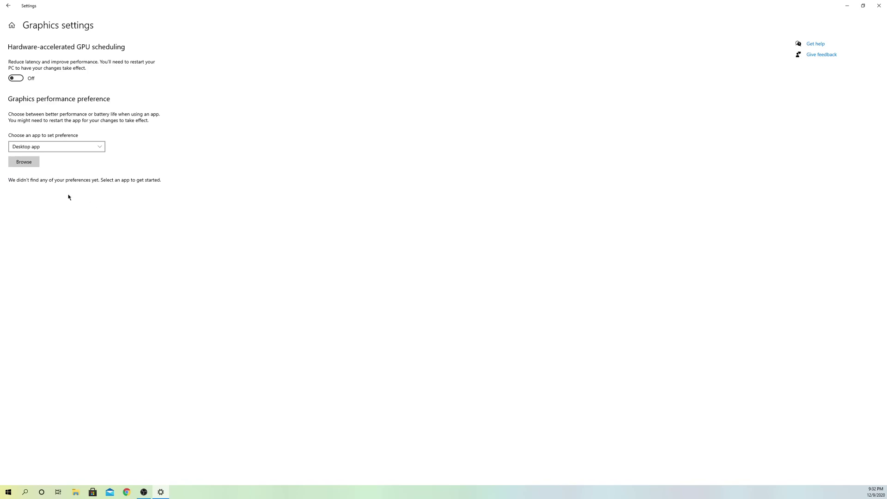
{"action": "left_click", "coordinate": [20, 146]}
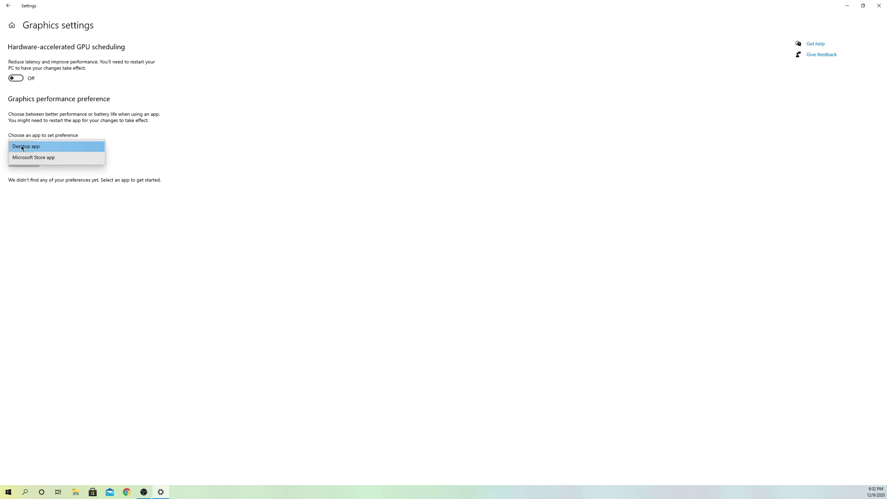
{"action": "left_click", "coordinate": [21, 146]}
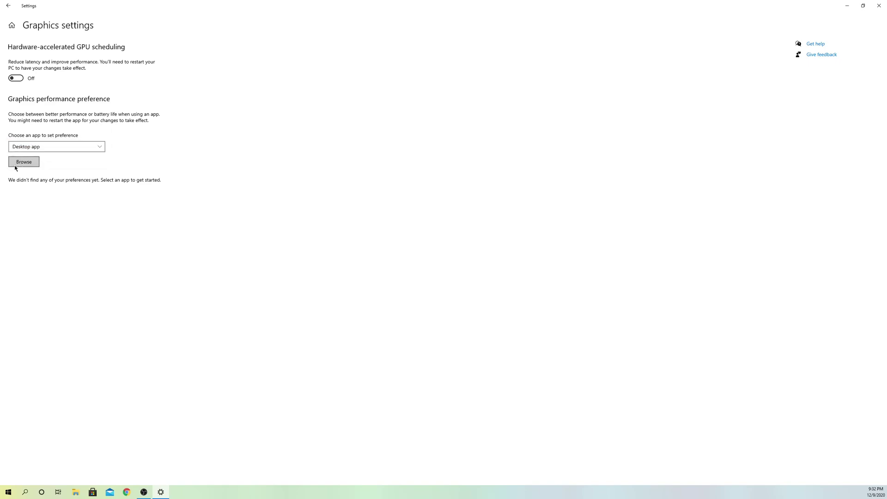
Browse to C:\Program Files\obs-studio\bin\64bit and select obs64.
{"action": "left_click", "coordinate": [13, 165]}
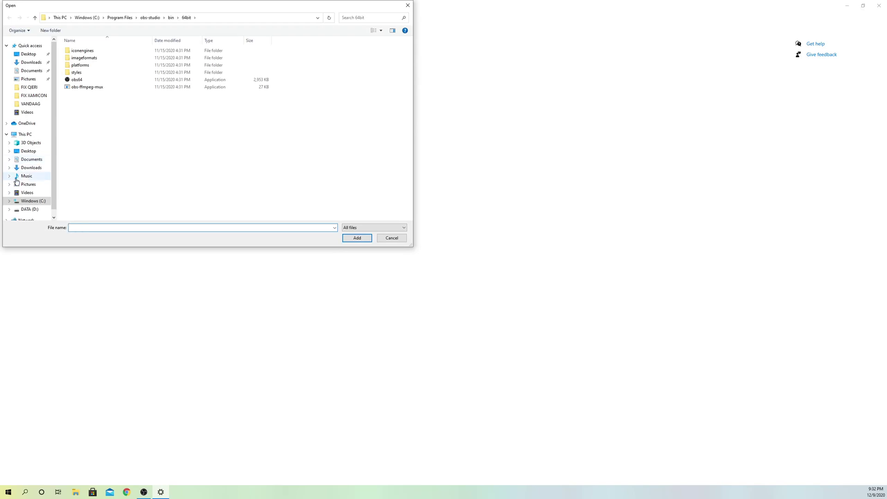
{"action": "left_click", "coordinate": [27, 202]}
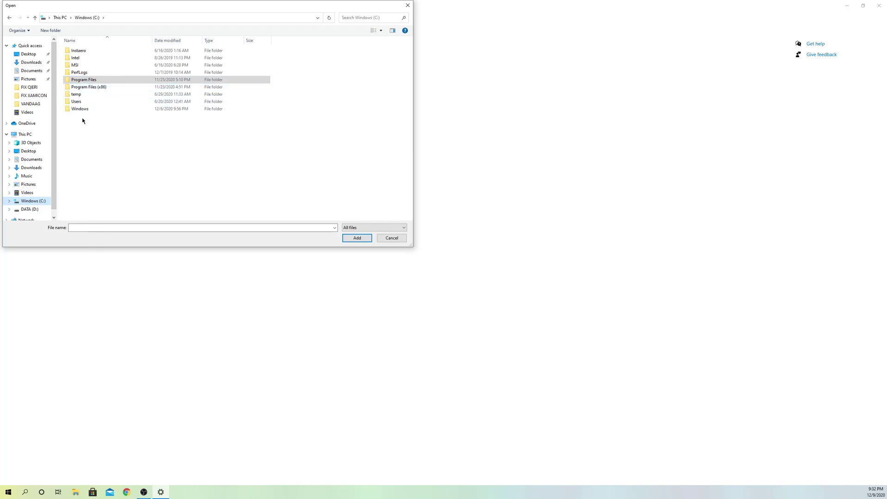
{"action": "left_click", "coordinate": [75, 80]}
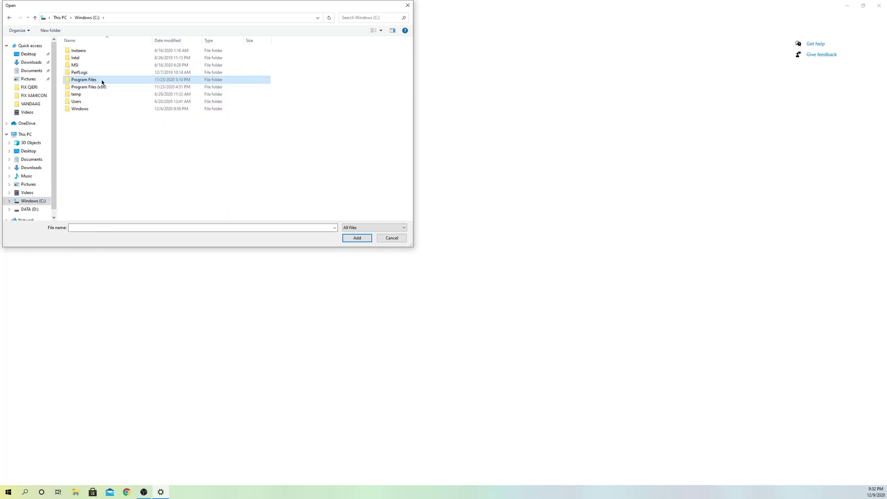
{"action": "double_click", "coordinate": [84, 79]}
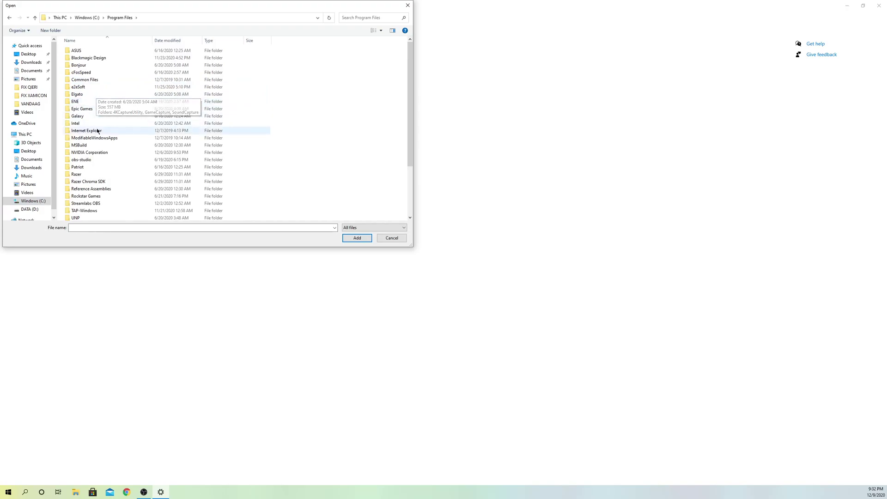
{"action": "left_click", "coordinate": [96, 160]}
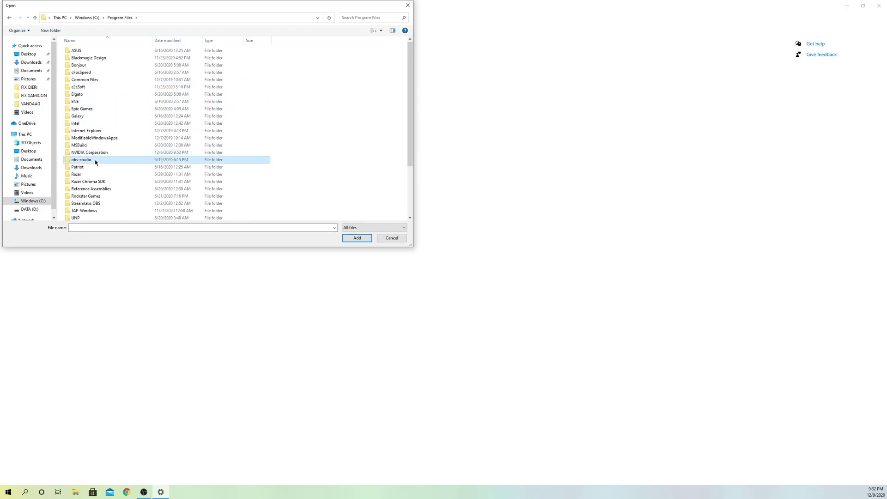
{"action": "double_click", "coordinate": [96, 159]}
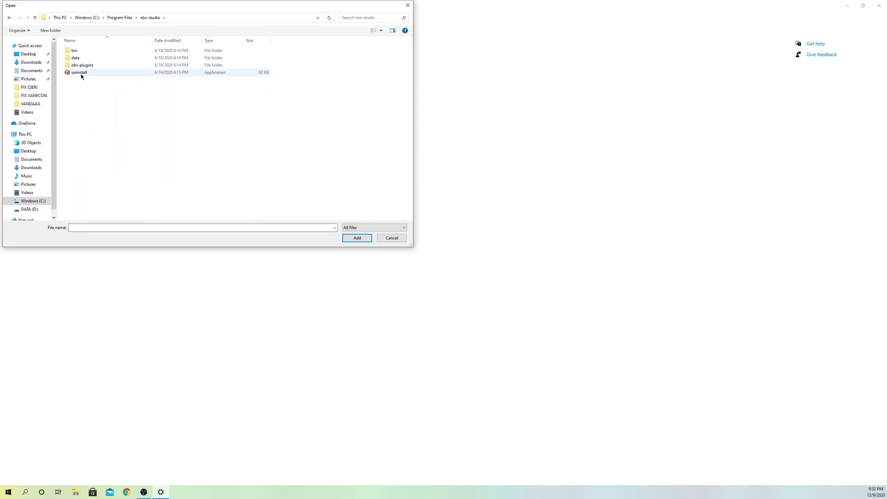
{"action": "left_click", "coordinate": [84, 52]}
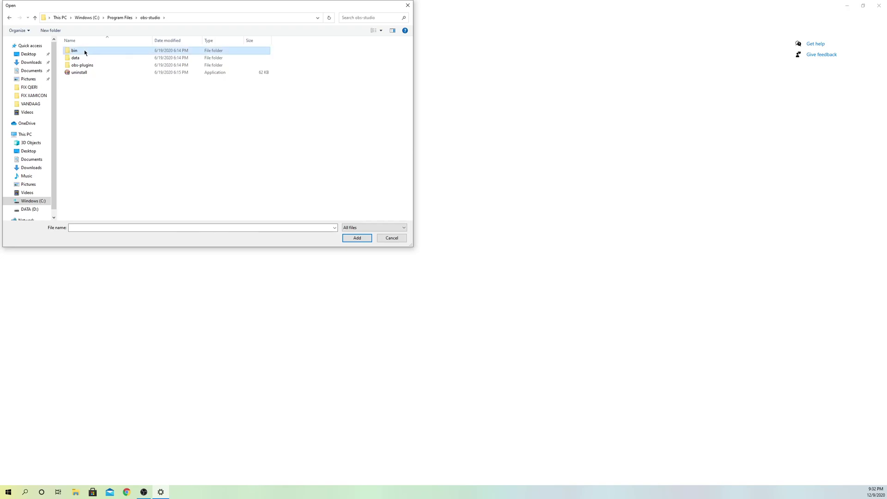
{"action": "double_click", "coordinate": [84, 52]}
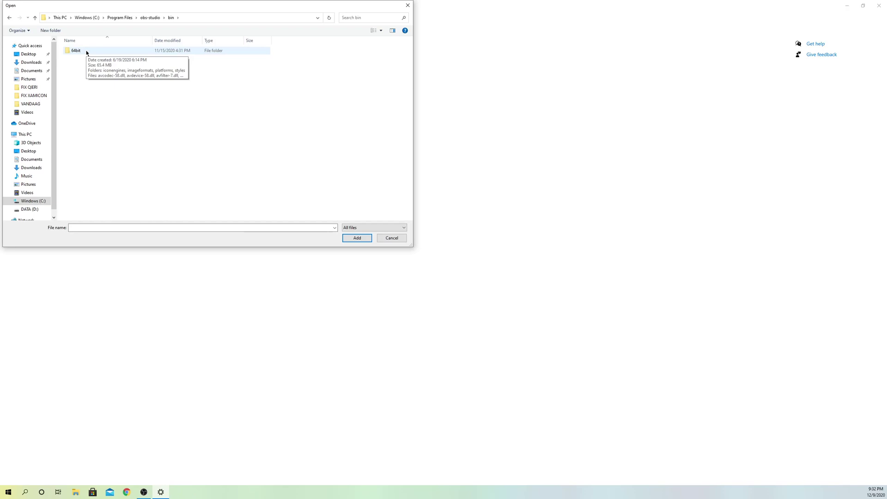
{"action": "double_click", "coordinate": [86, 52]}
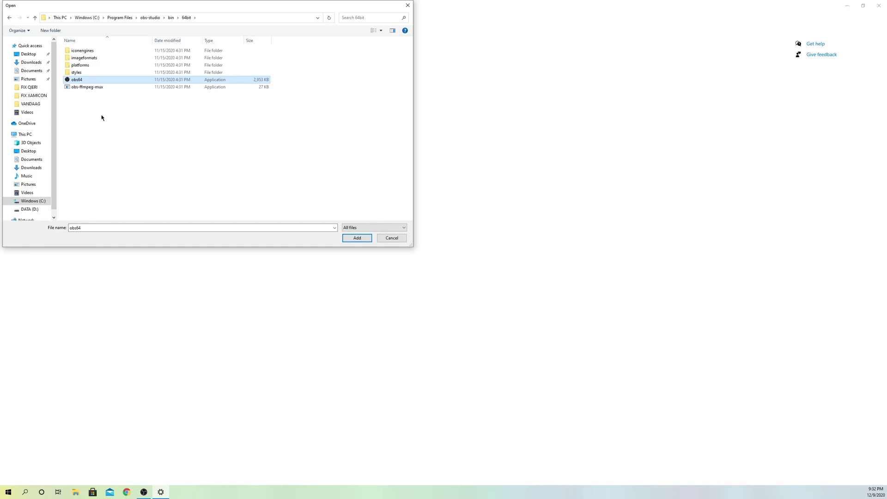
{"action": "left_click", "coordinate": [92, 81]}
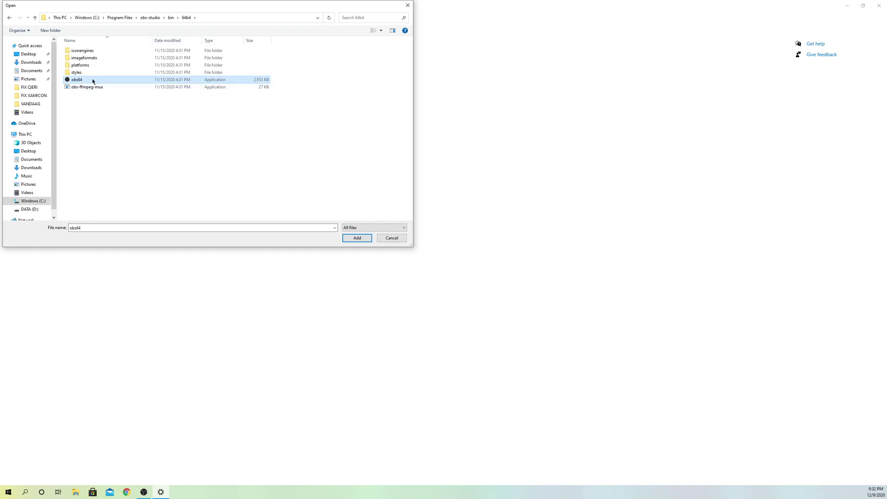
Add obs64 to the list and save its graphics preference as Power saving.
{"action": "left_click", "coordinate": [363, 239]}
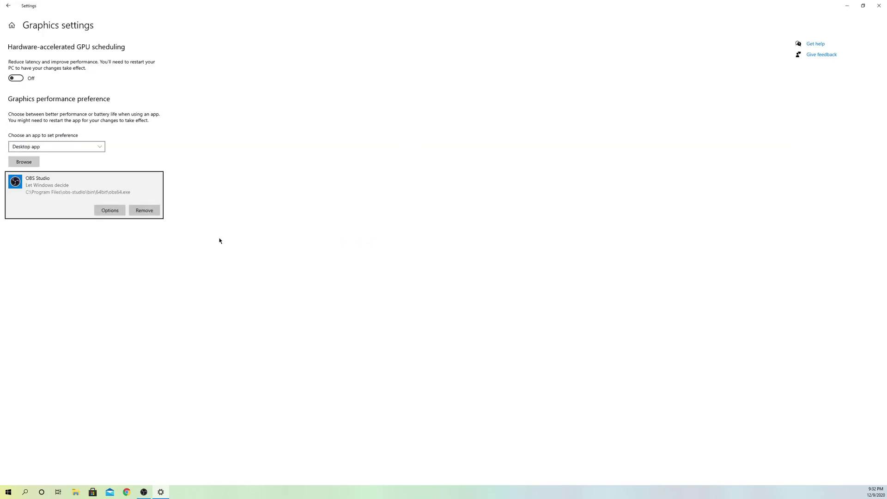
{"action": "left_click", "coordinate": [99, 212]}
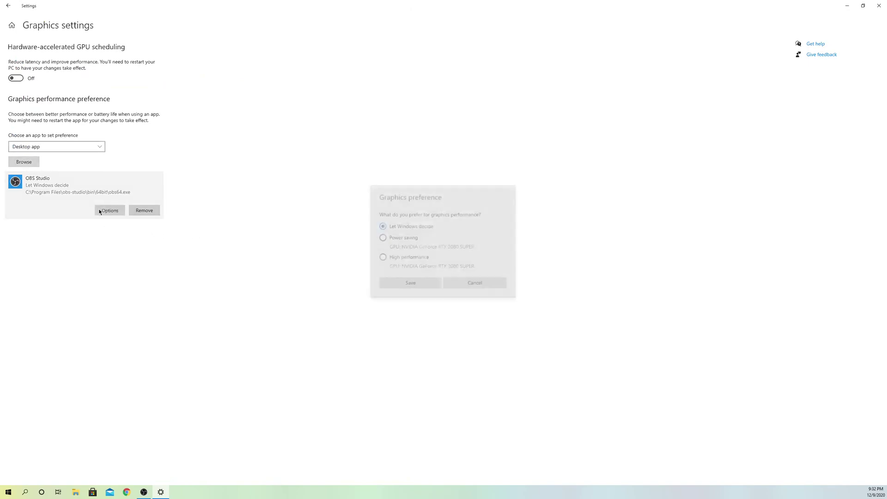
{"action": "left_click", "coordinate": [384, 240]}
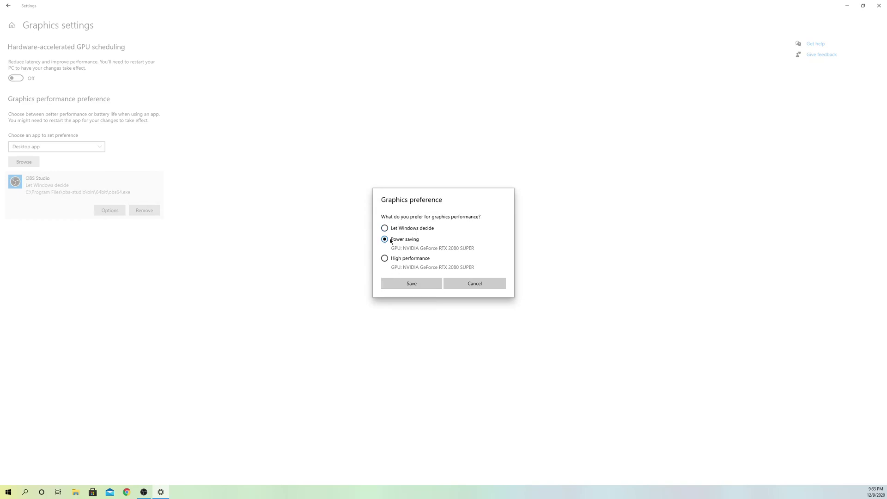
{"action": "left_click", "coordinate": [399, 284]}
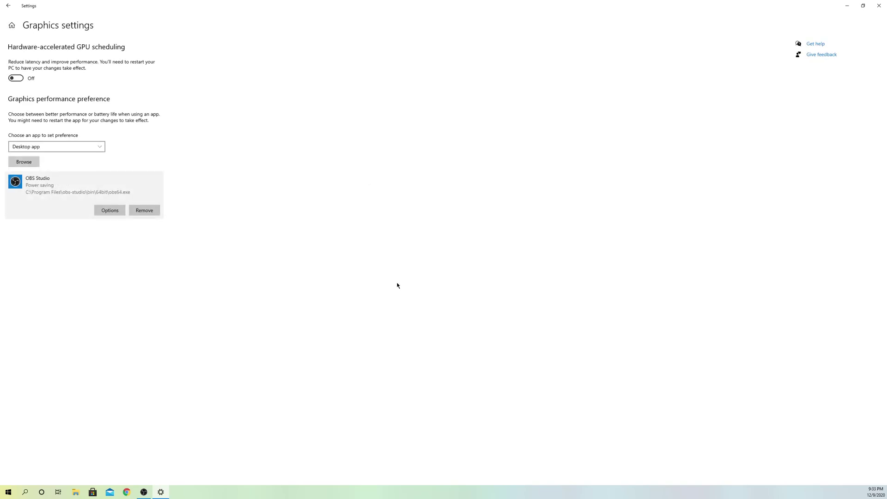
{"action": "left_click", "coordinate": [879, 5]}
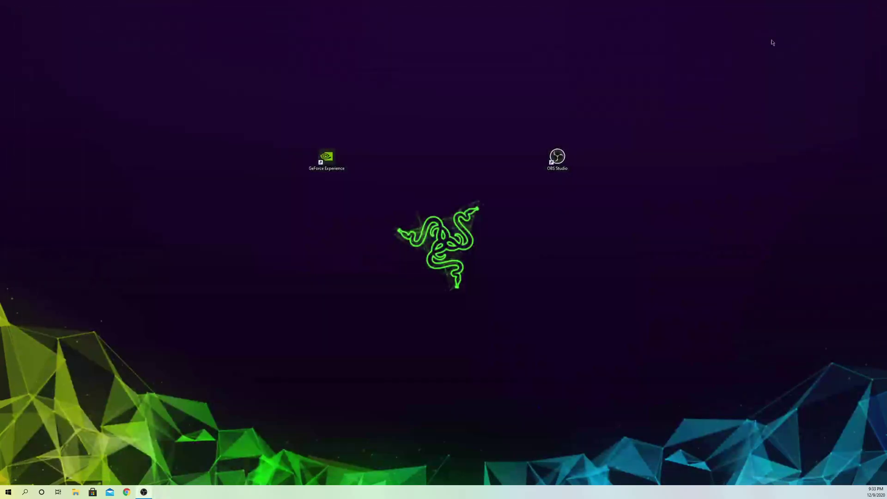
{"action": "double_click", "coordinate": [557, 160]}
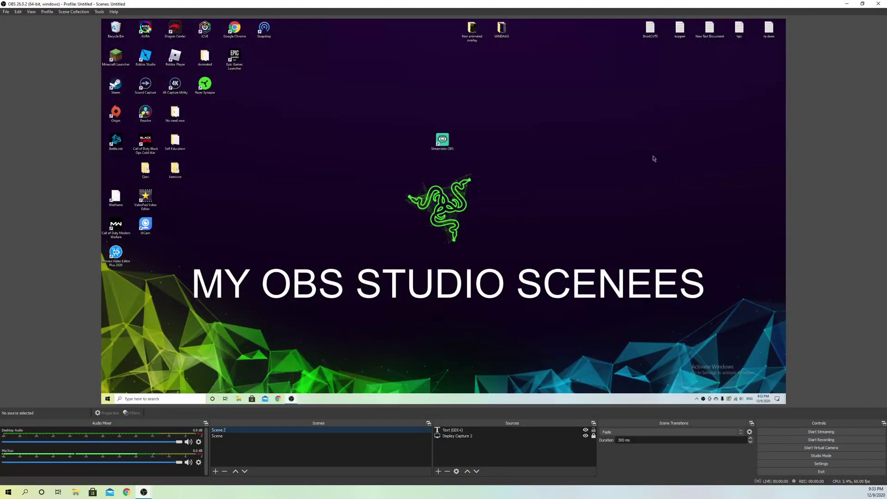
{"action": "left_click", "coordinate": [879, 3]}
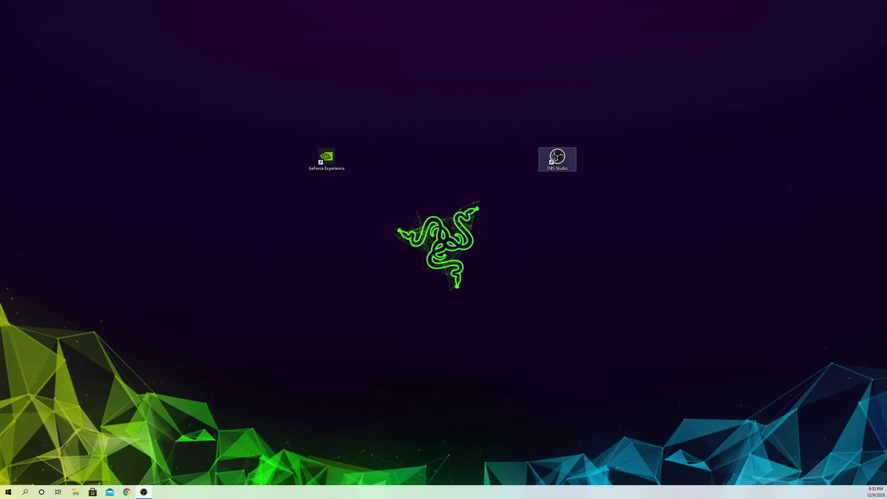
{"action": "double_click", "coordinate": [553, 158]}
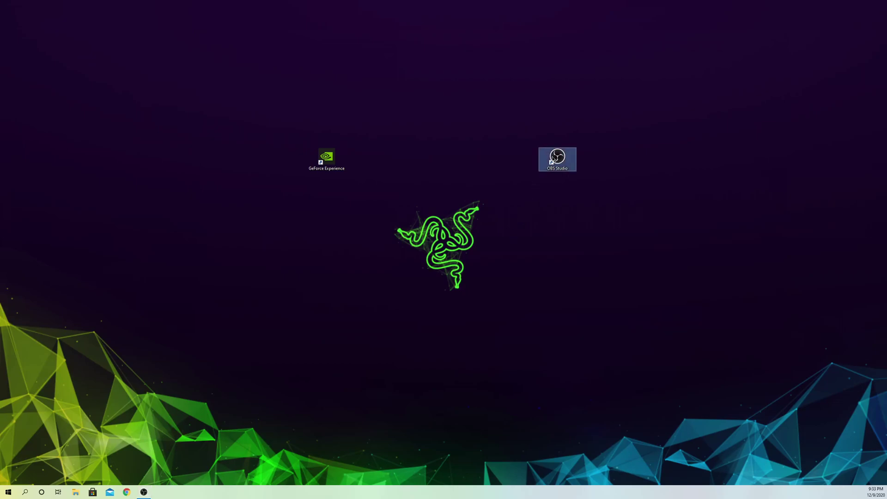
{"action": "right_click", "coordinate": [553, 159]}
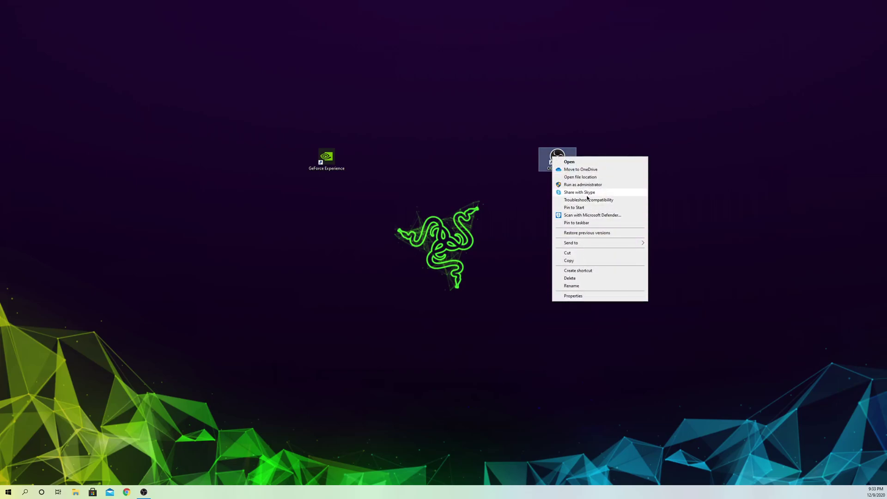
{"action": "left_click", "coordinate": [698, 193]}
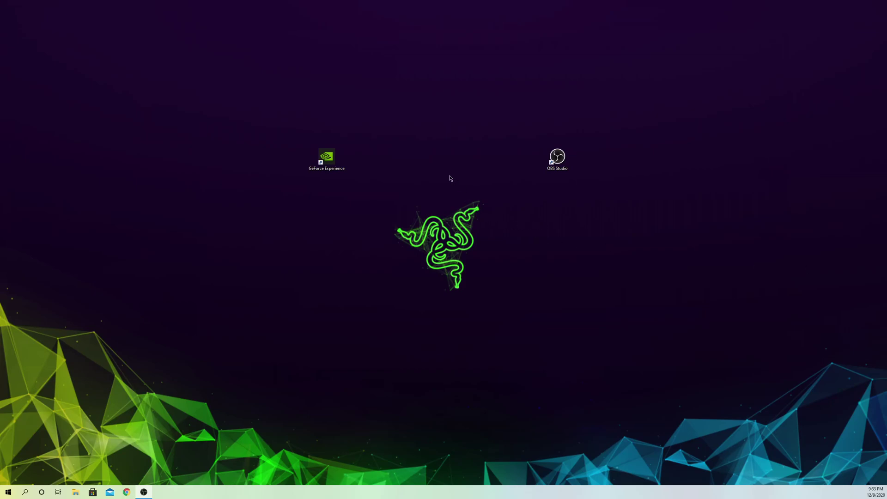
Relaunch OBS Studio with Launch Anyway and move the MY OBS STUDIO SCENEES text higher.
{"action": "double_click", "coordinate": [554, 158]}
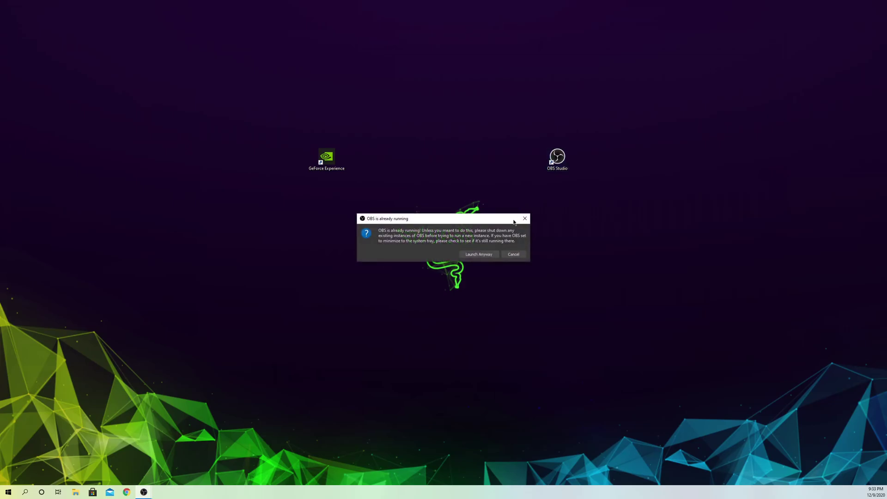
{"action": "left_click", "coordinate": [496, 254]}
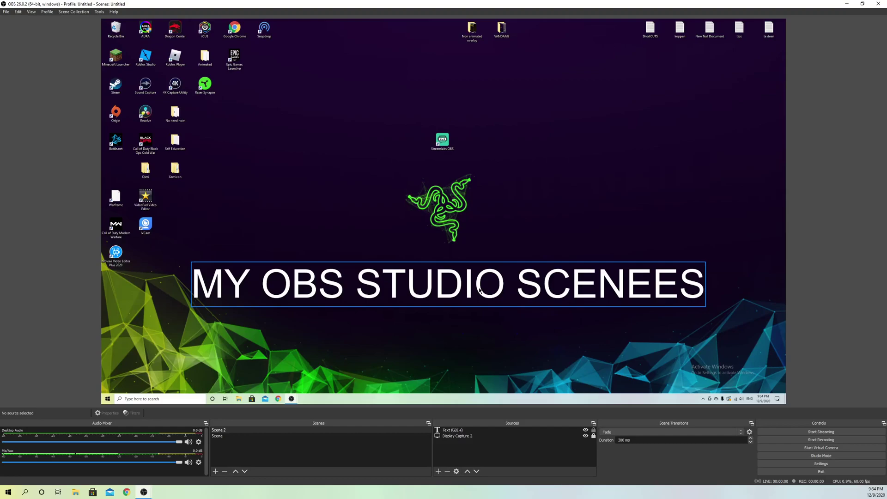
{"action": "left_click_drag", "start_coordinate": [479, 290], "coordinate": [478, 205]}
{"action": "left_click", "coordinate": [524, 270]}
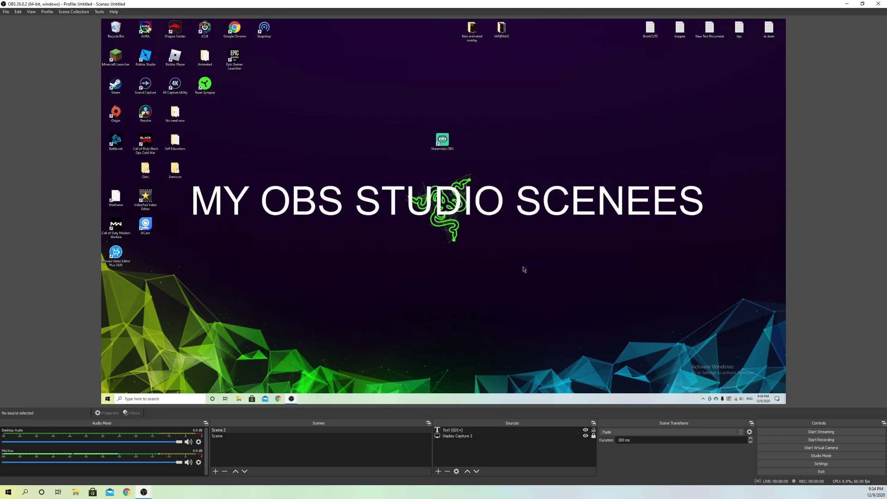